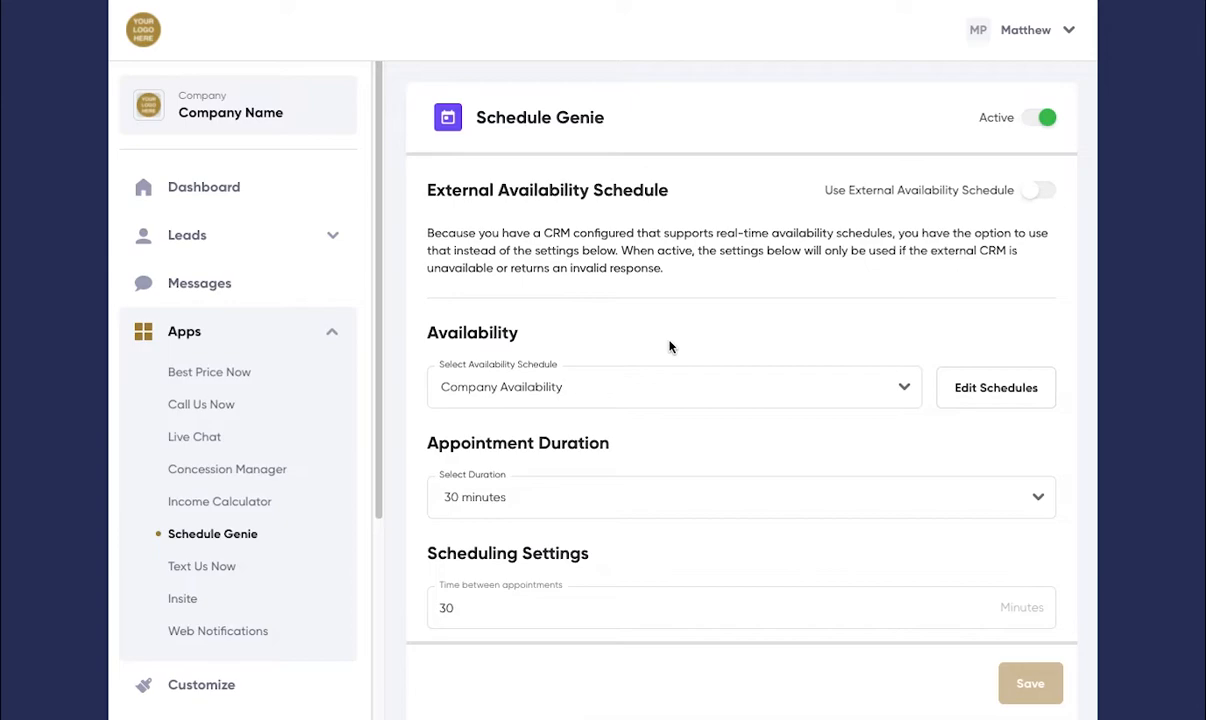
Step: Examine the available choices for the appointment duration in the Schedule Genie settings
scroll(670, 347, "down", 1)
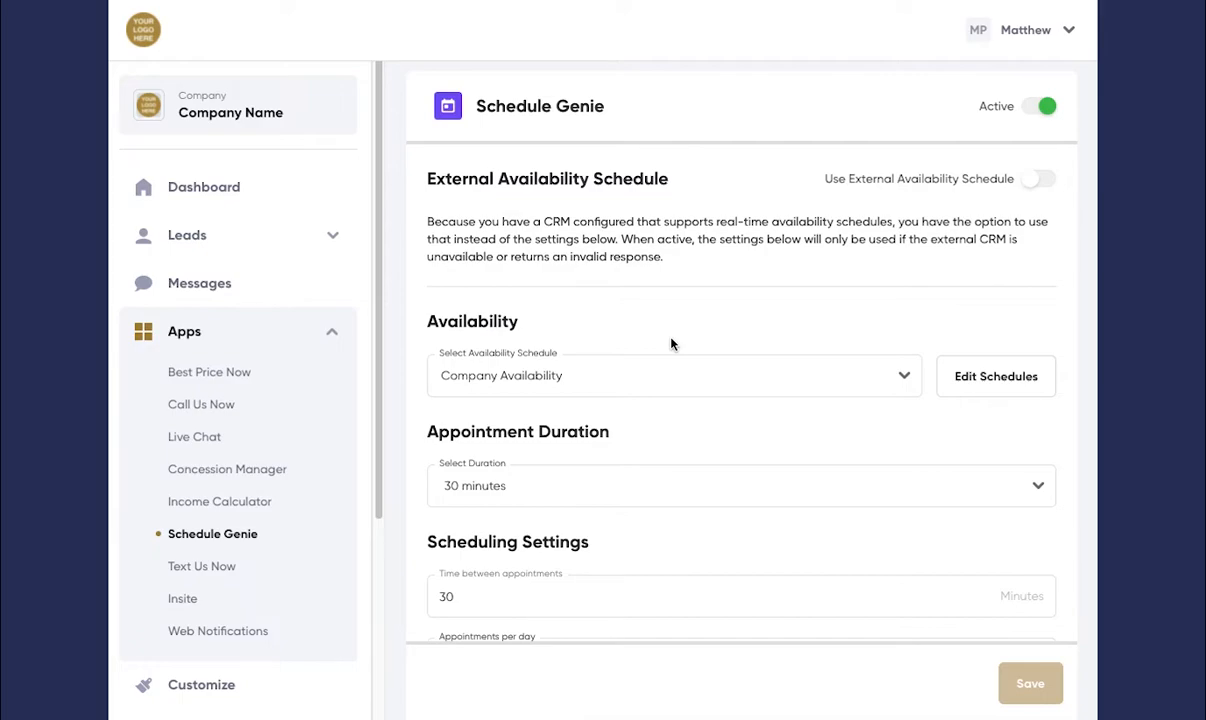
scroll(657, 345, "down", 3)
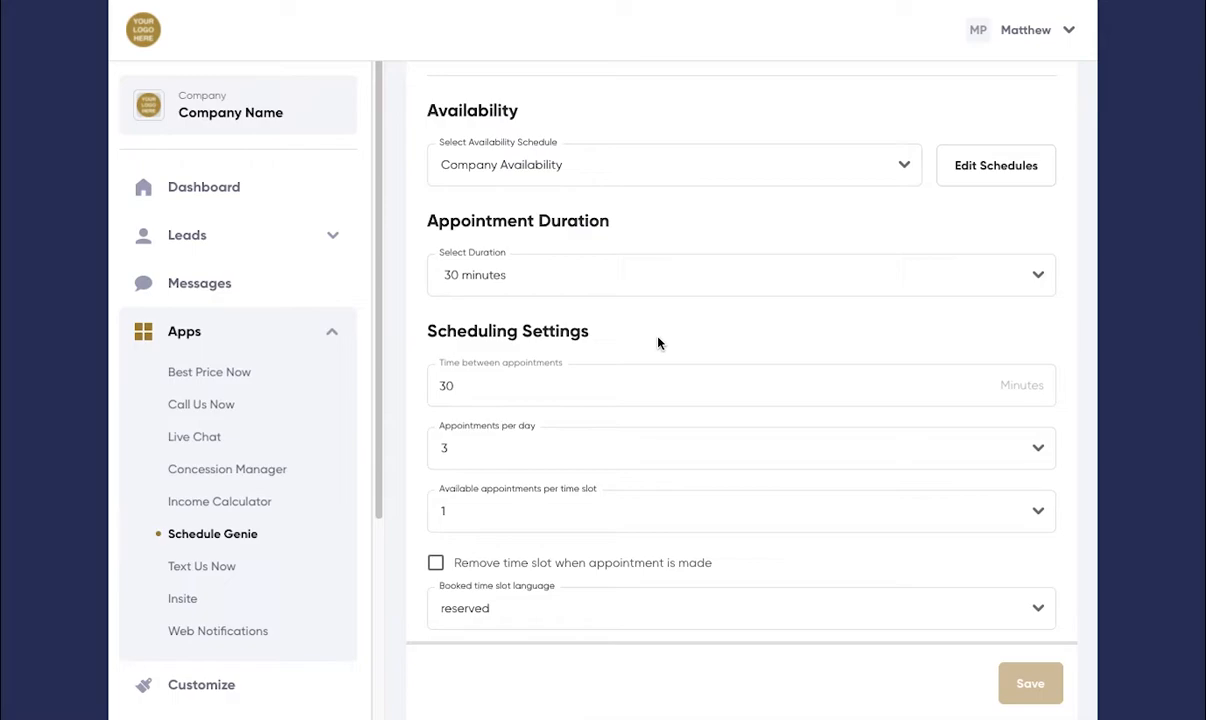
left_click(1038, 275)
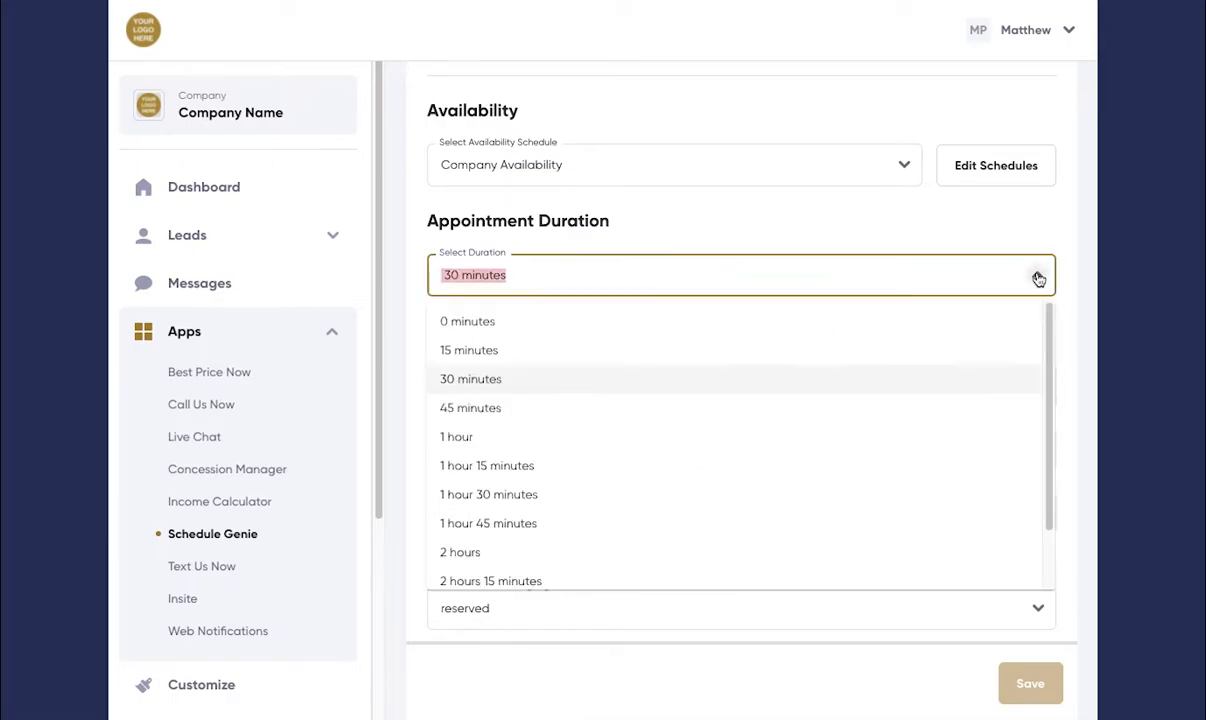
scroll(729, 344, "up", 1)
scroll(688, 475, "down", 1)
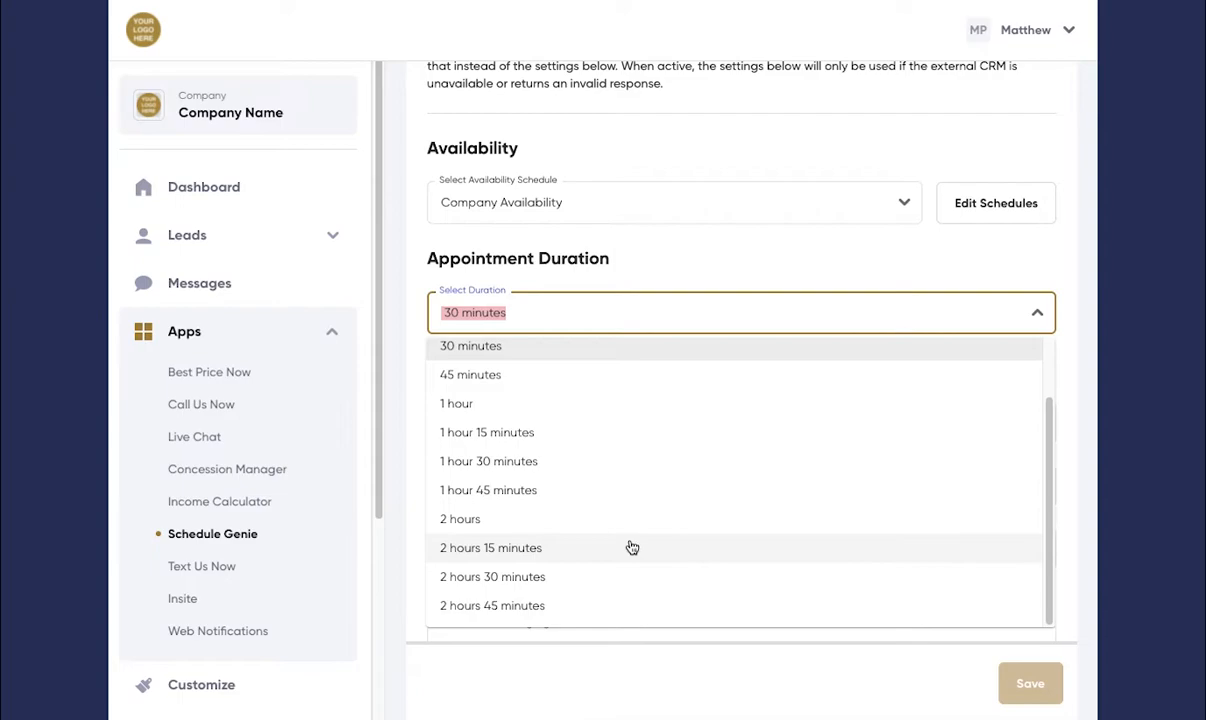
left_click(806, 258)
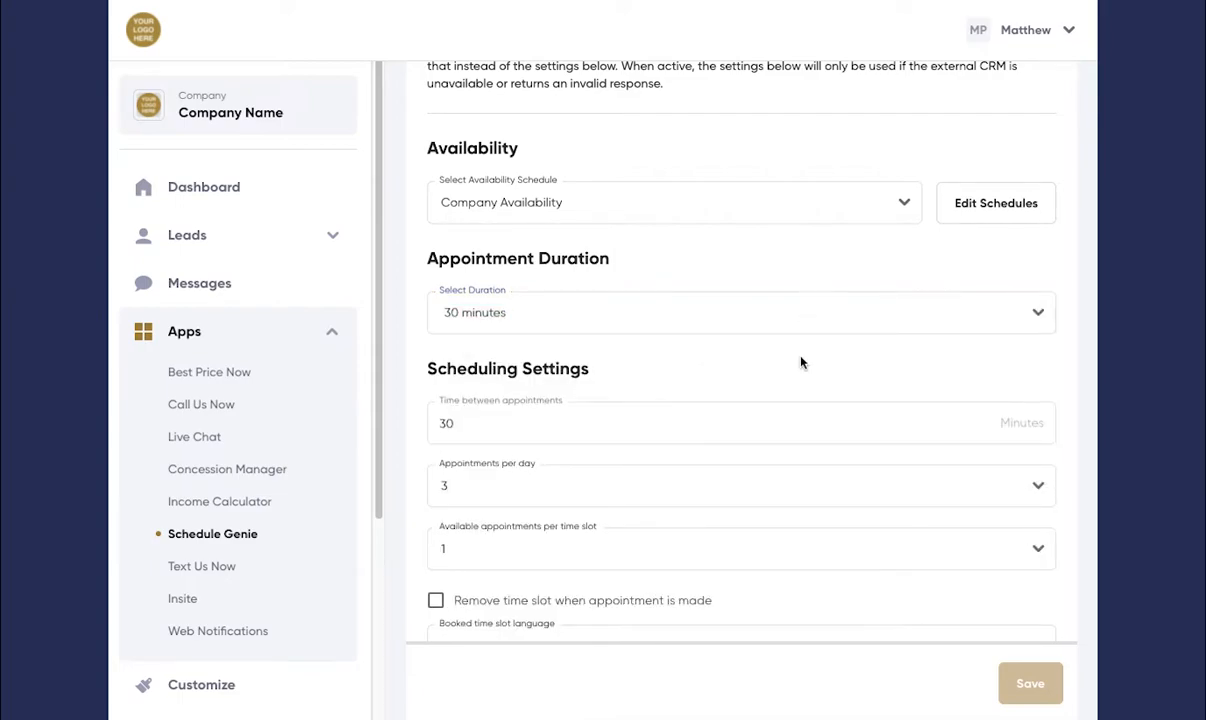
Step: Examine the time between appointments setting and the choices for available appointments per time slot
scroll(801, 362, "down", 3)
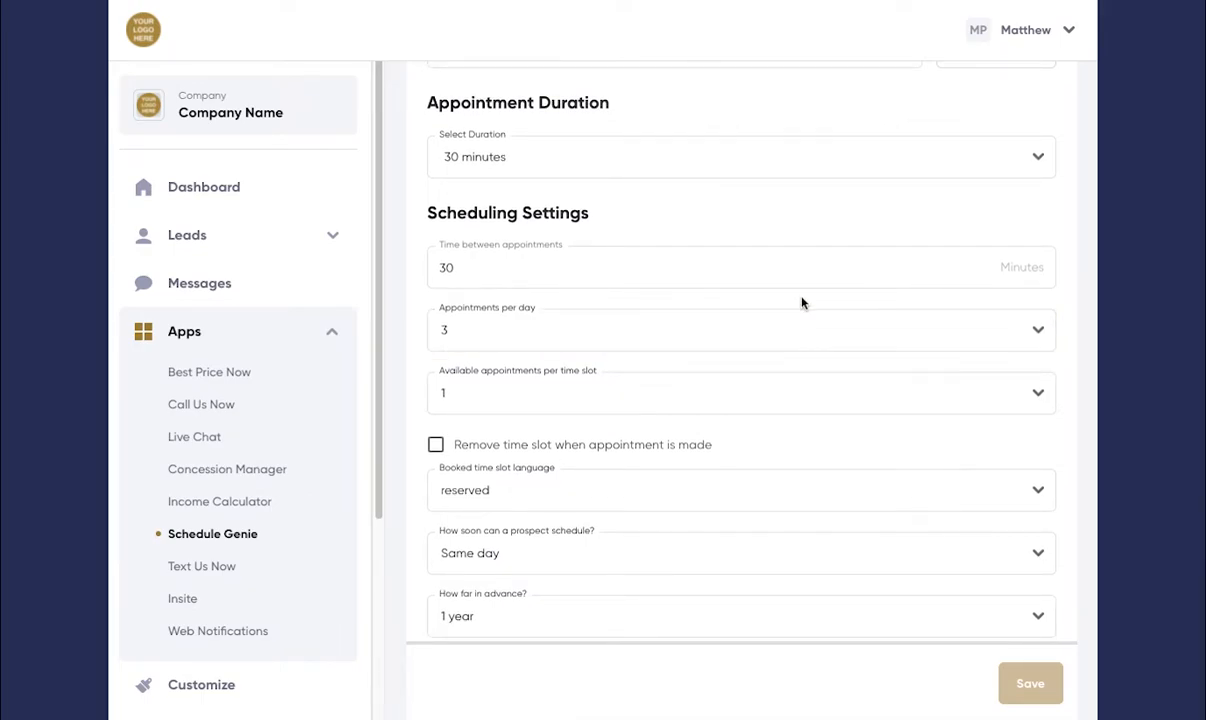
left_click(508, 277)
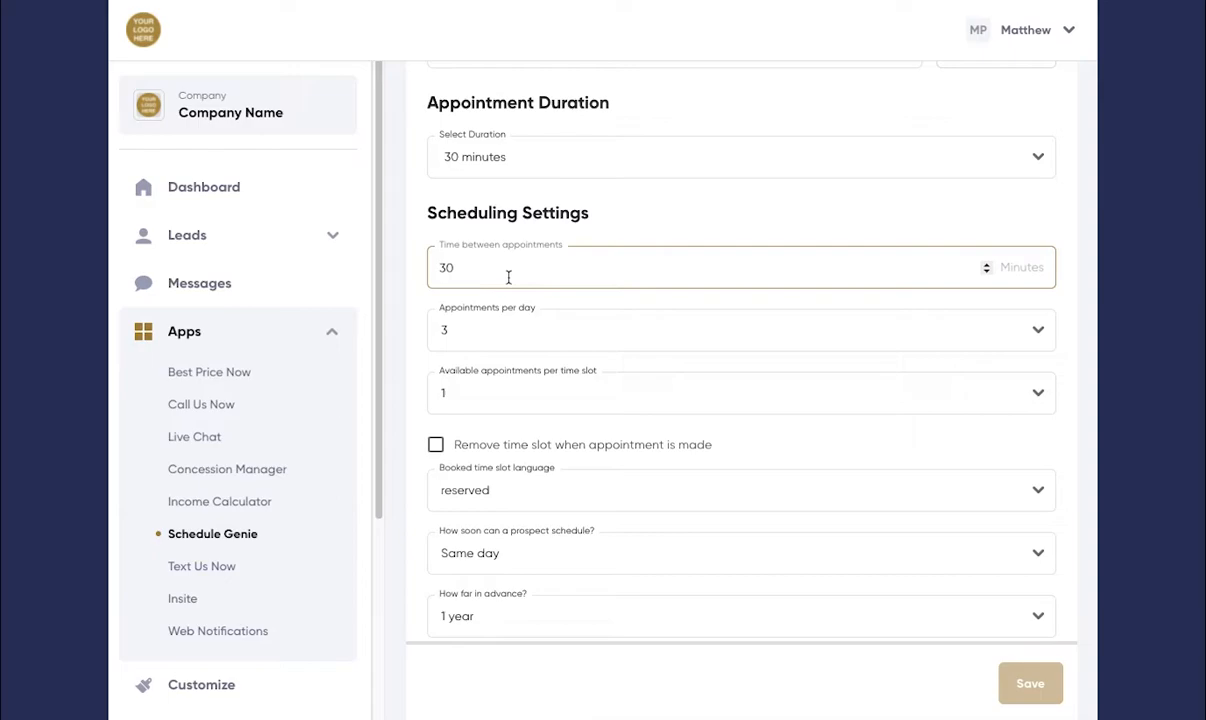
left_click(526, 299)
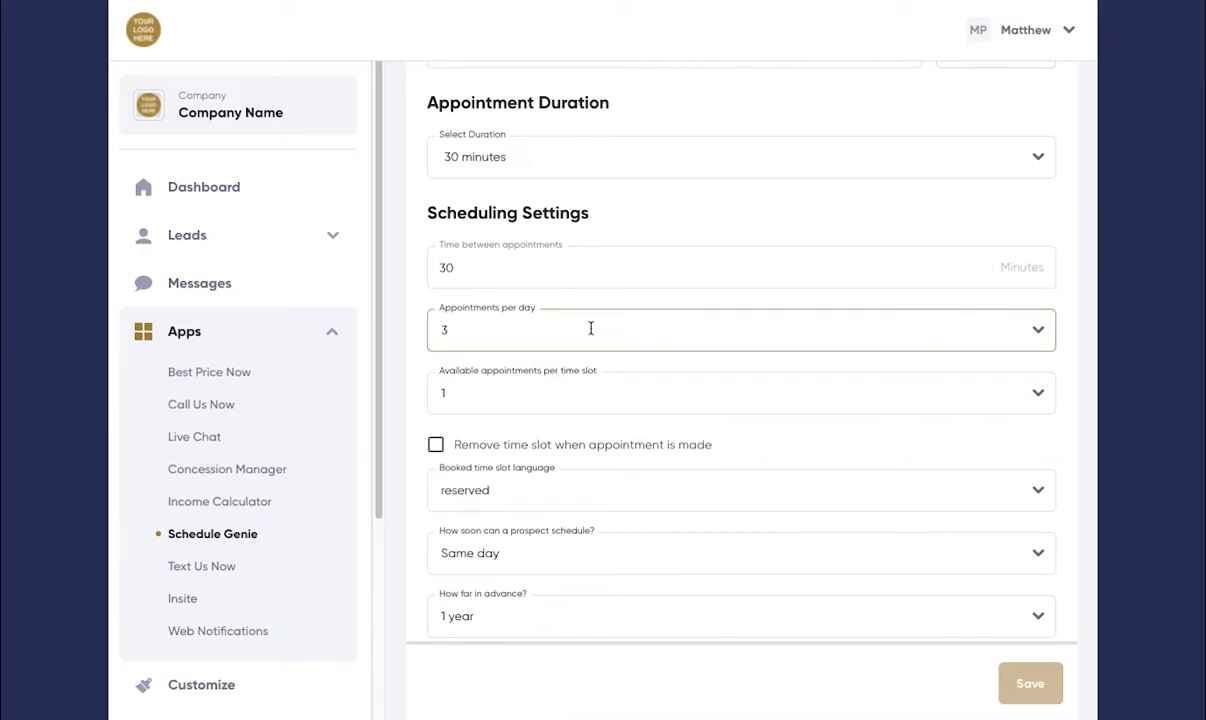
left_click(636, 393)
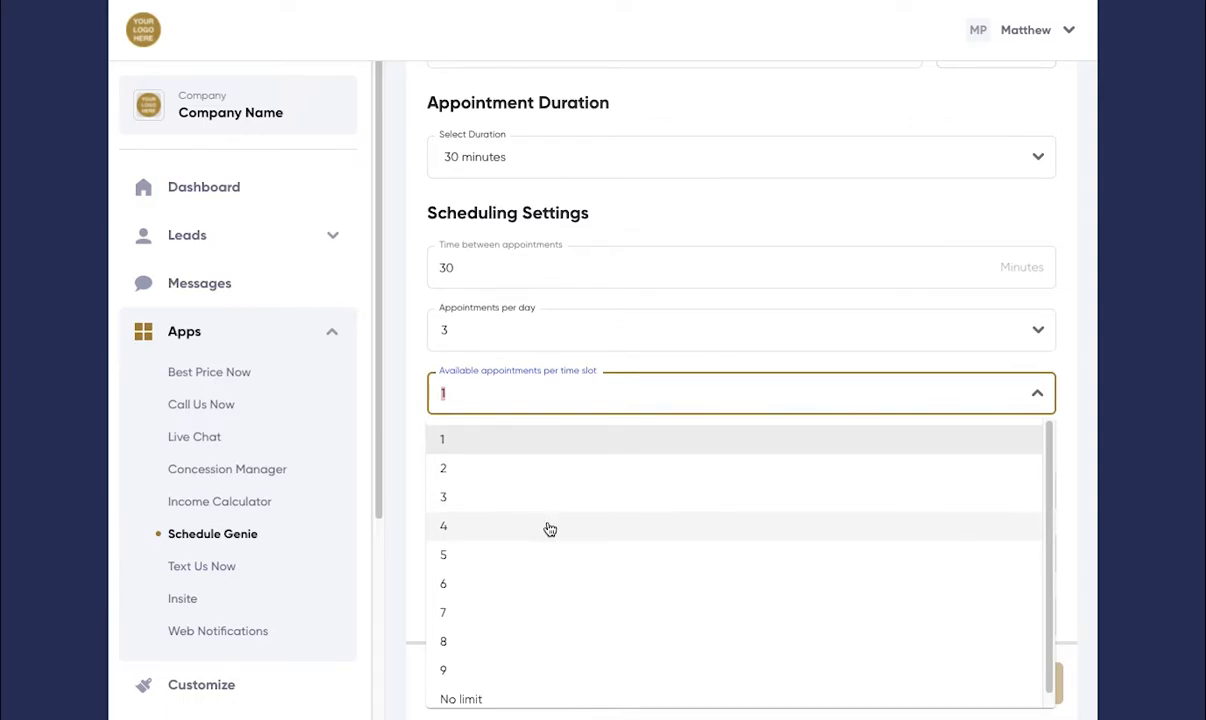
left_click(416, 341)
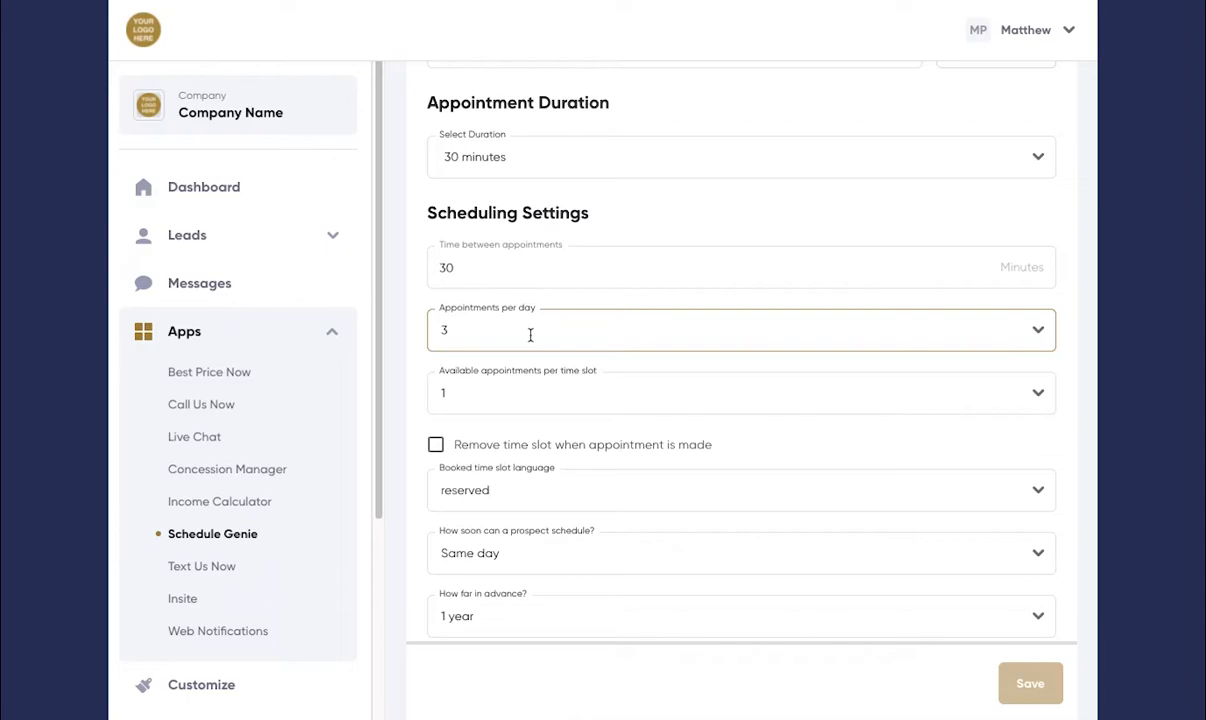
Step: Examine the choices for how soon a prospect can schedule an appointment
scroll(788, 421, "down", 2)
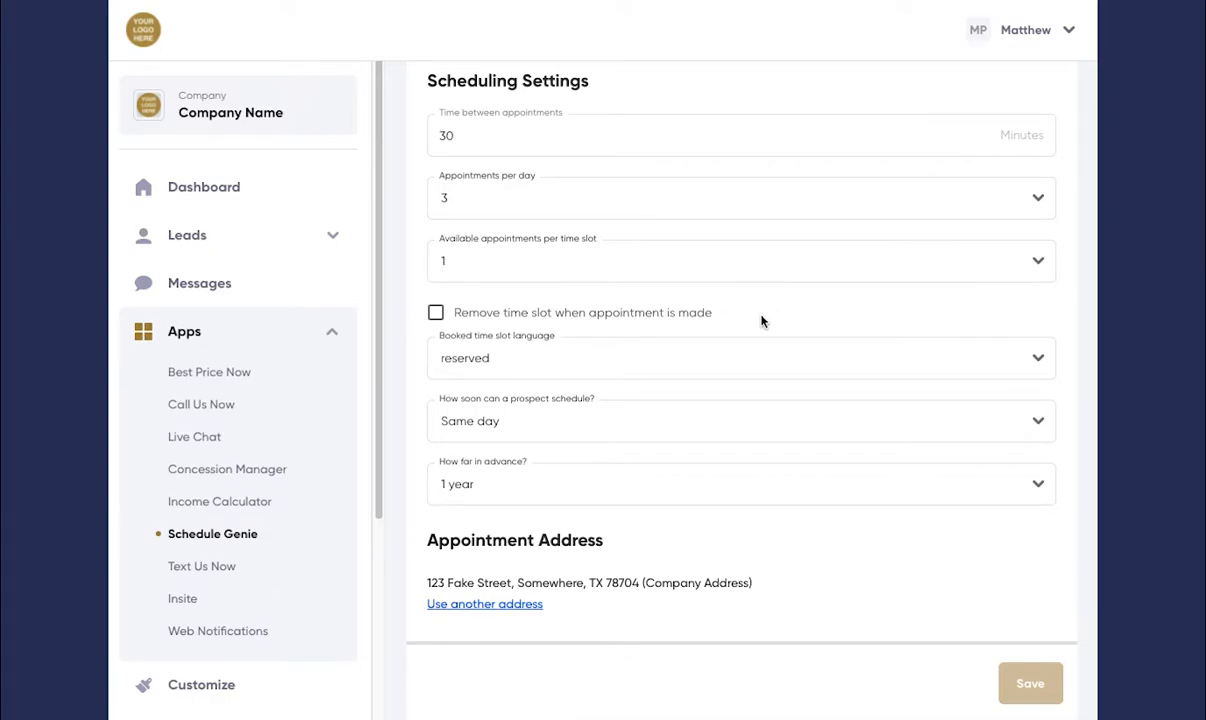
scroll(760, 320, "down", 1)
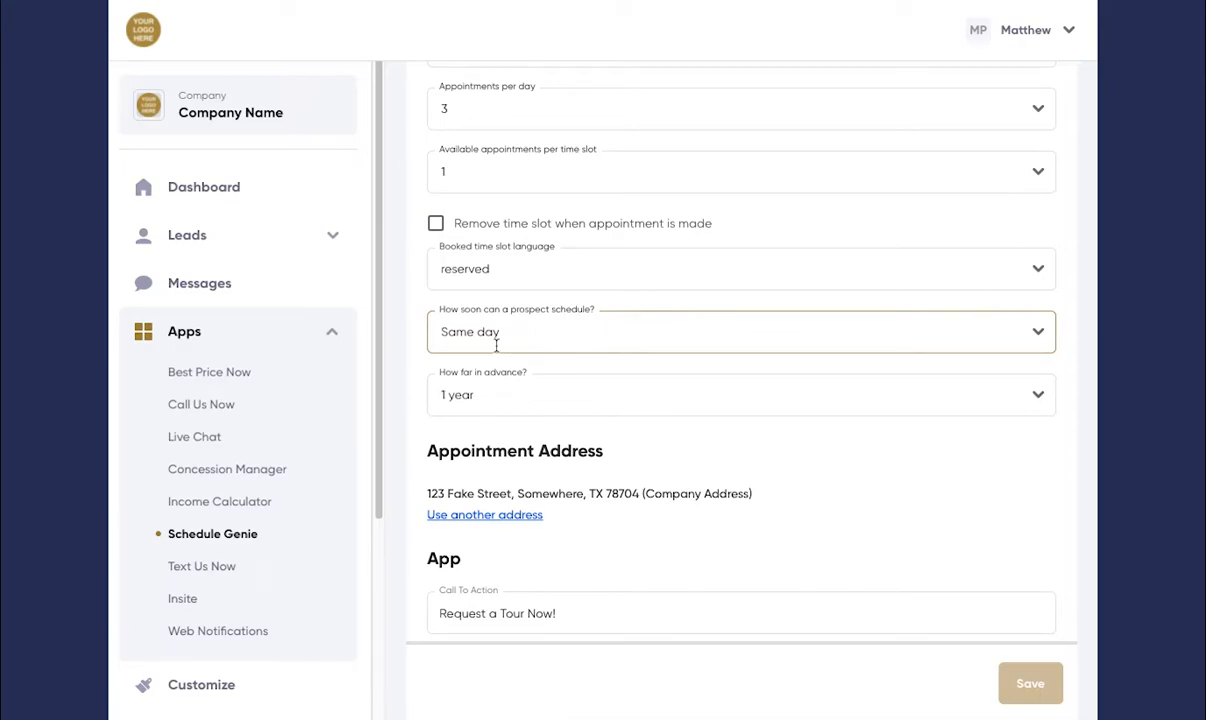
left_click(567, 336)
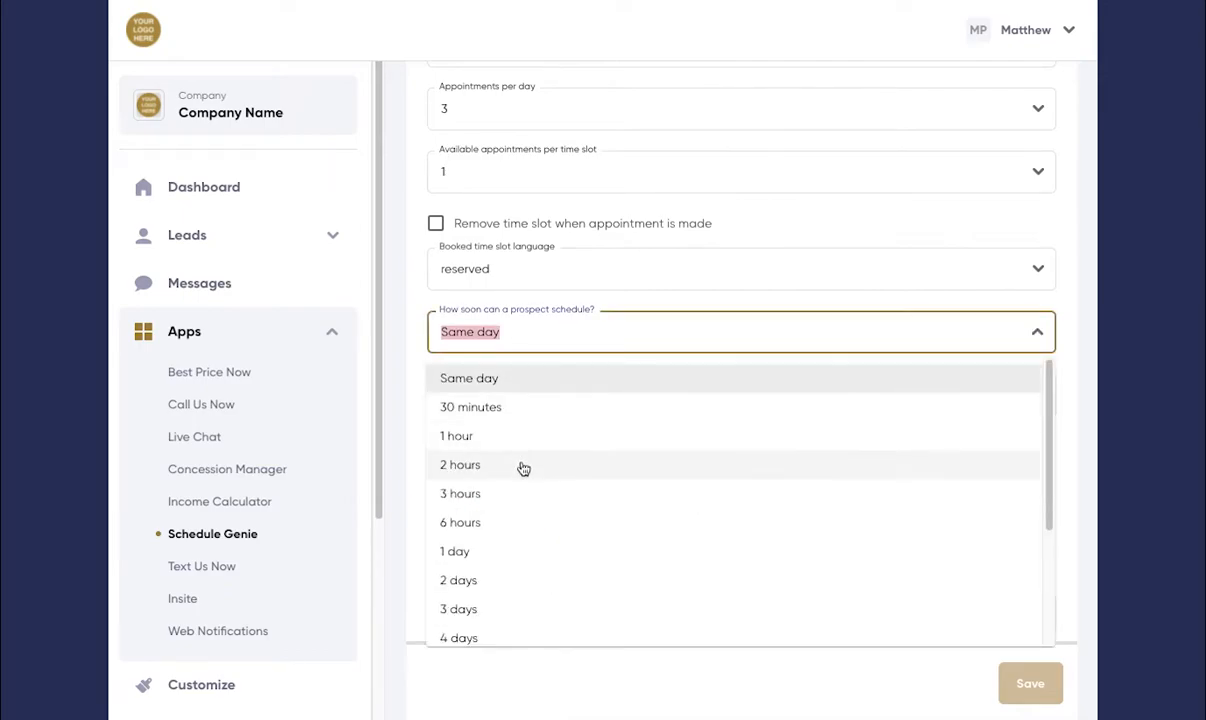
scroll(495, 550, "down", 1)
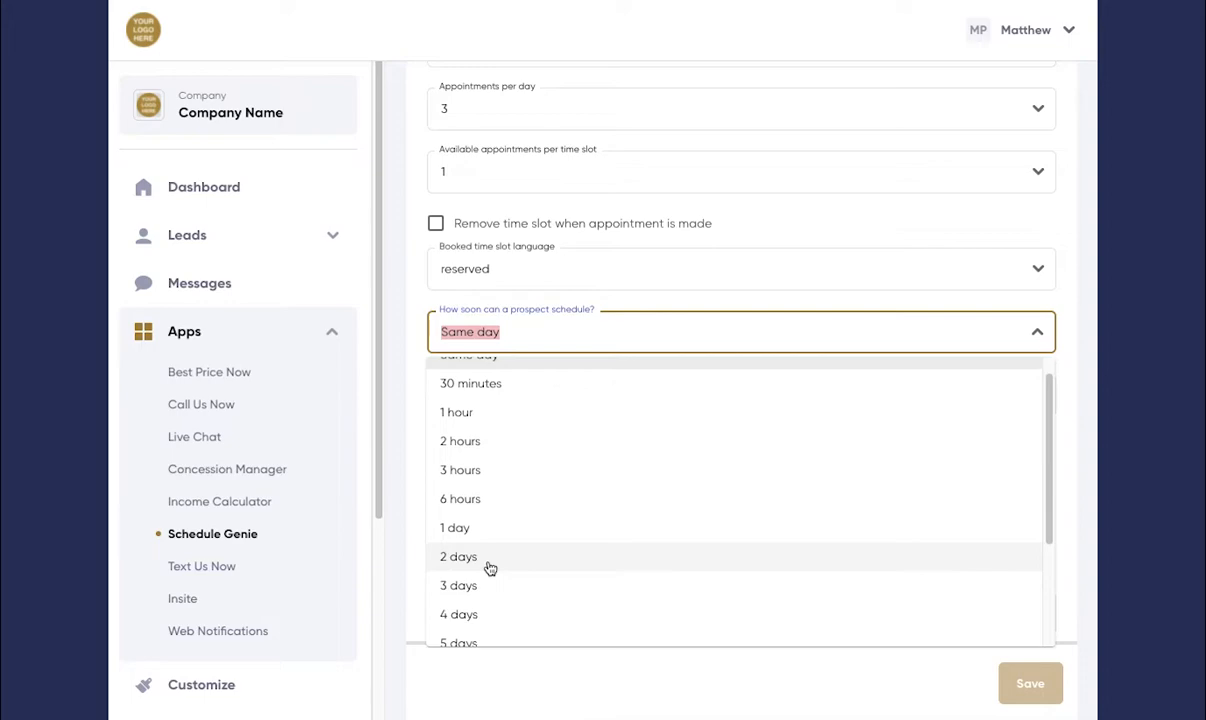
left_click(408, 324)
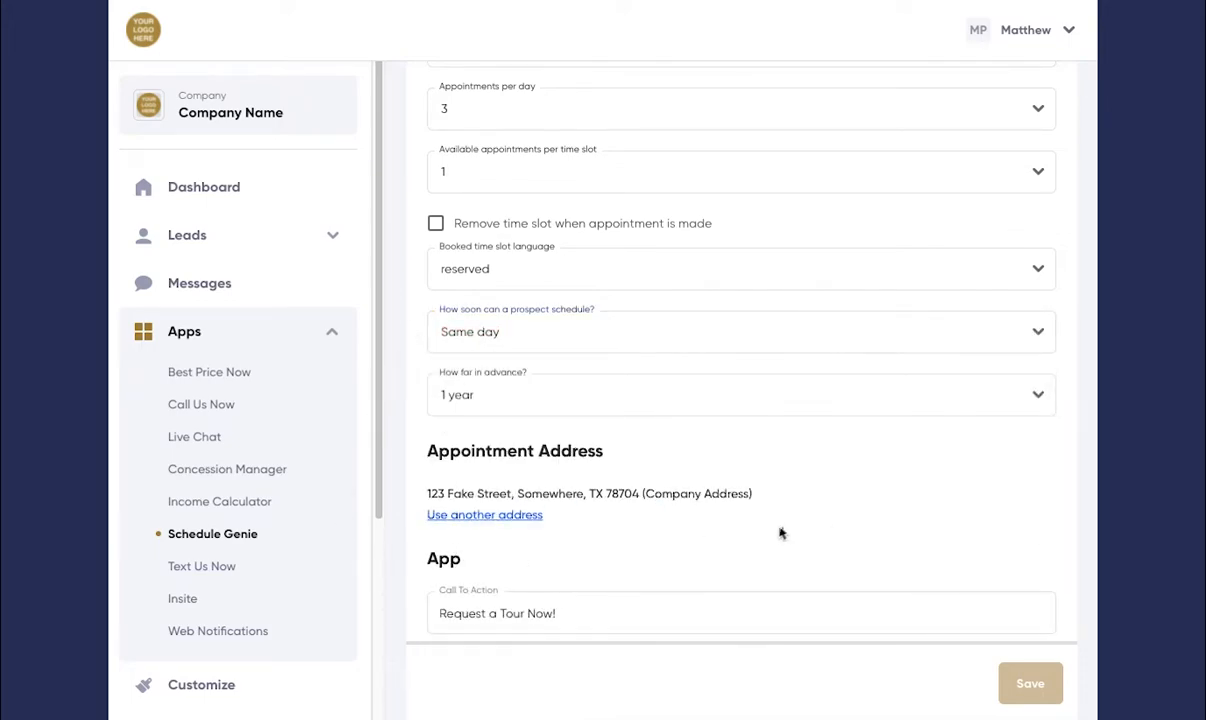
Step: Examine the choices for how far in advance a prospect can schedule
left_click(1041, 402)
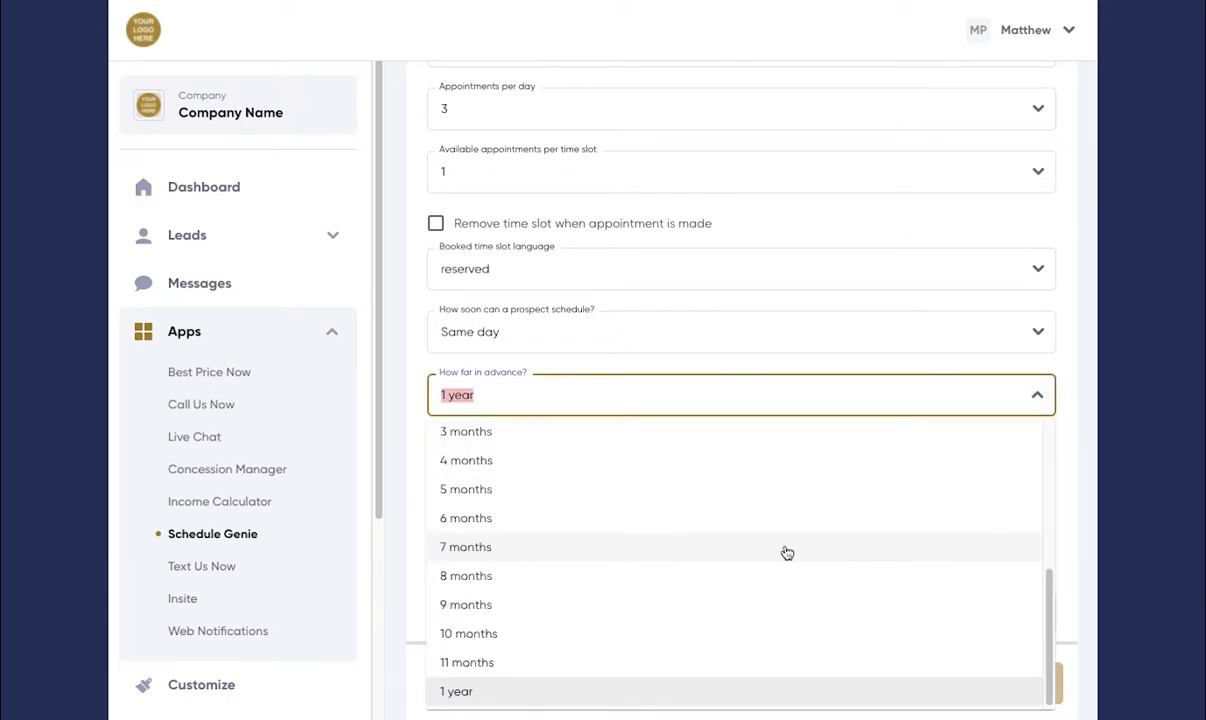
scroll(786, 553, "up", 8)
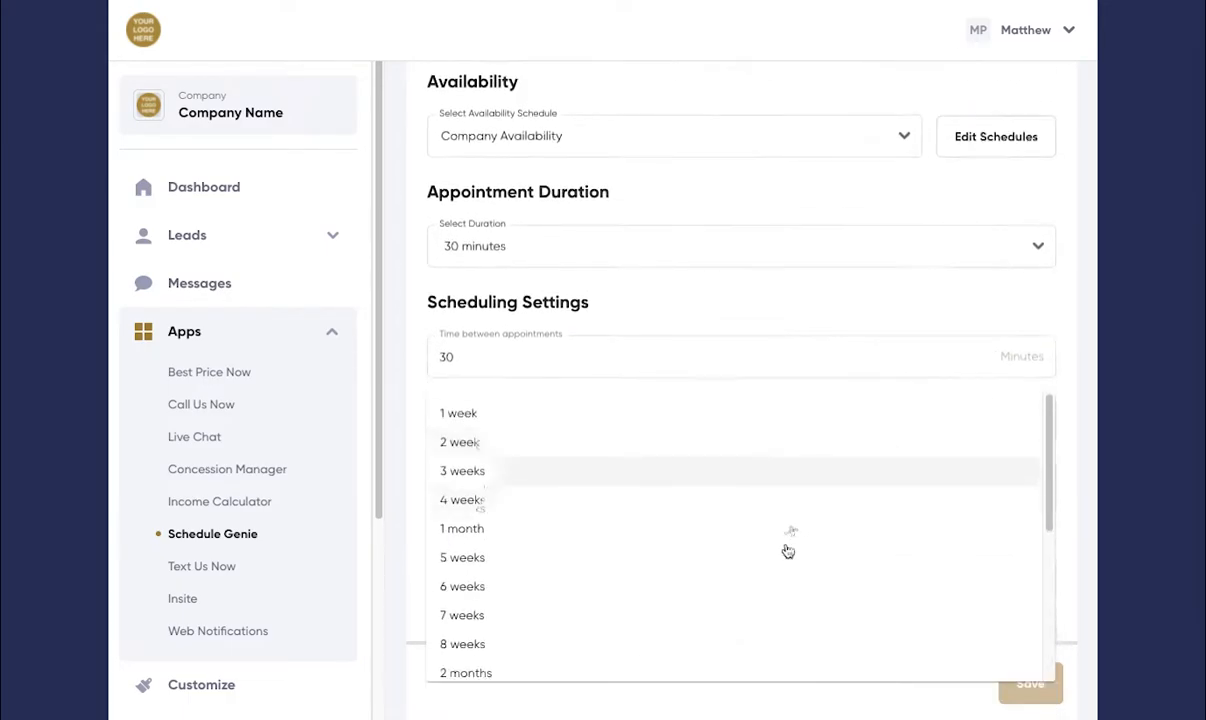
scroll(786, 550, "down", 3)
scroll(813, 326, "down", 3)
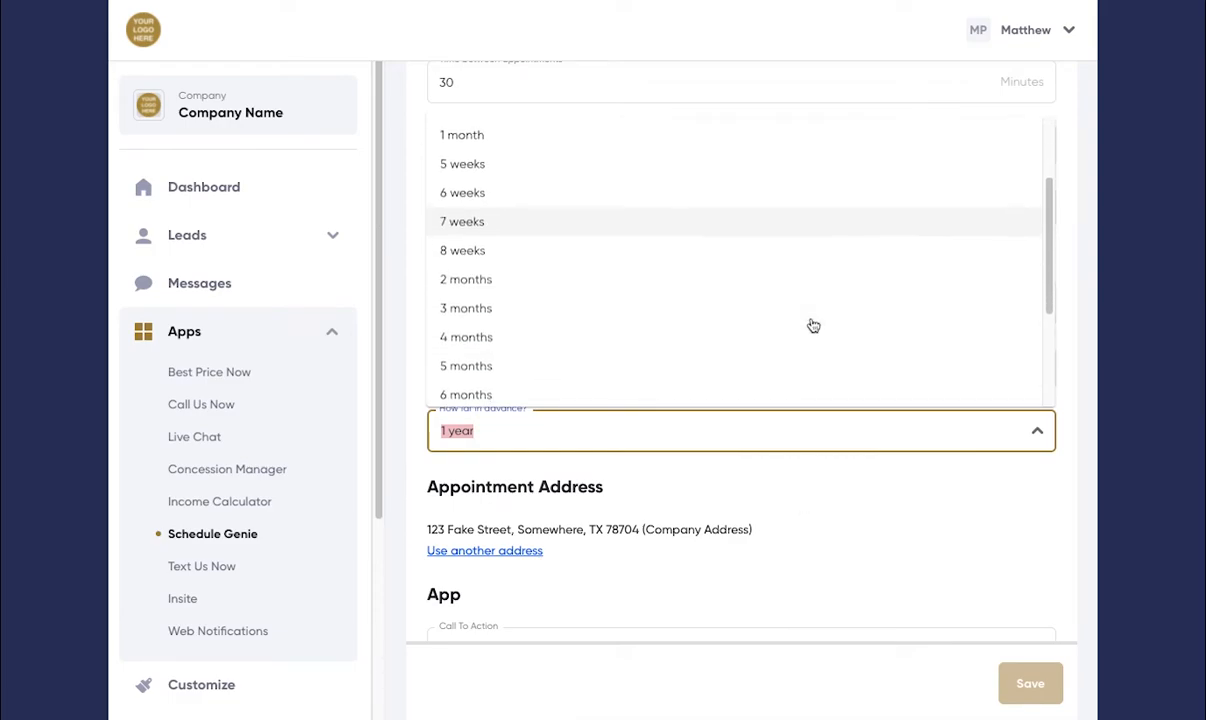
scroll(813, 326, "down", 2)
left_click(953, 512)
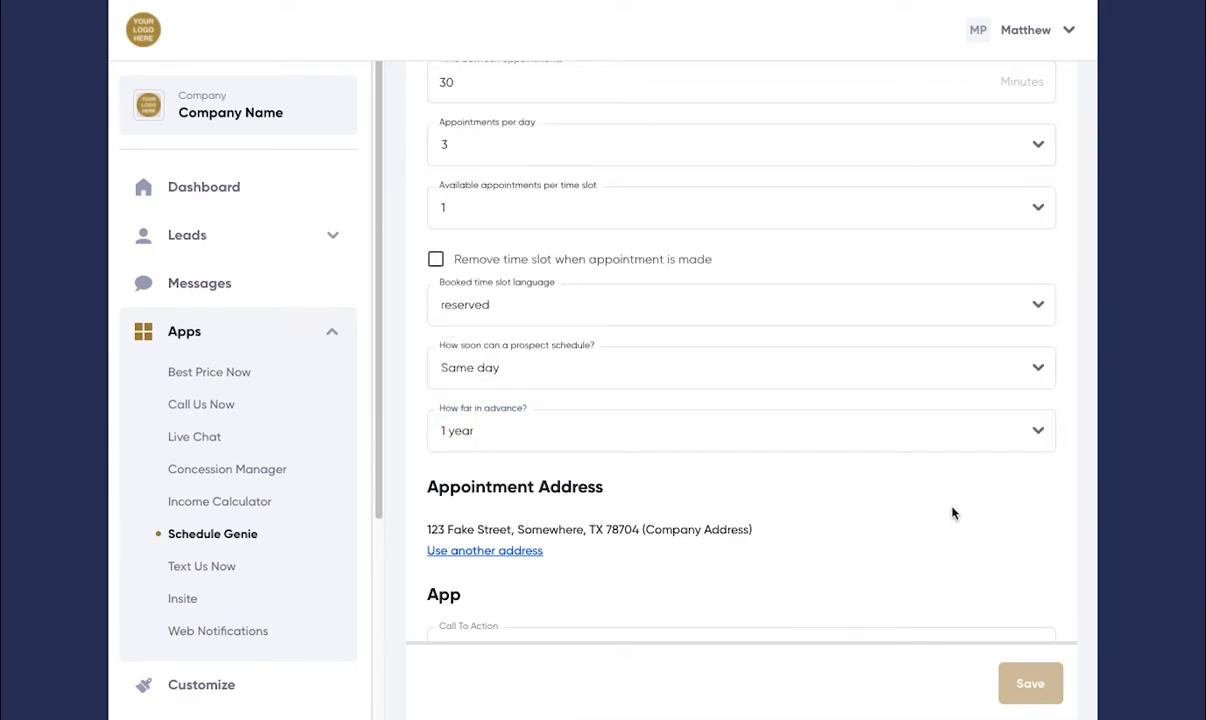
Step: Switch the appointment address from the company default to another address, leaving its entry blank
scroll(952, 513, "down", 1)
scroll(952, 510, "down", 3)
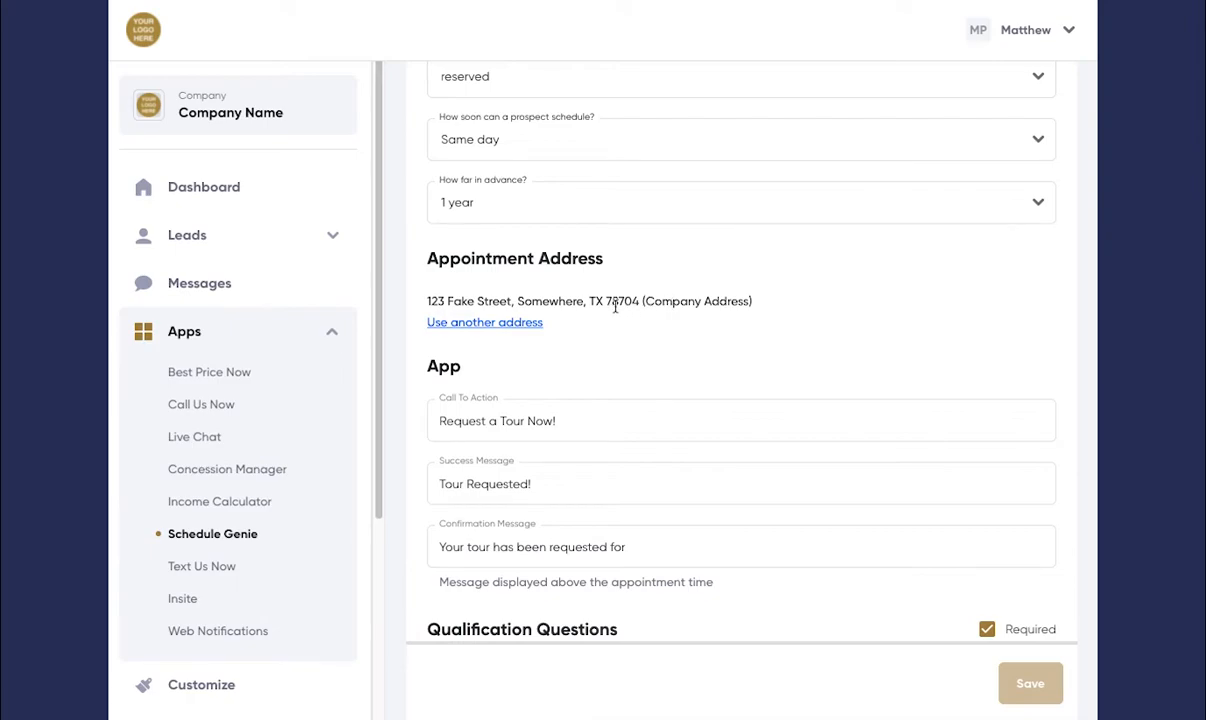
left_click(505, 326)
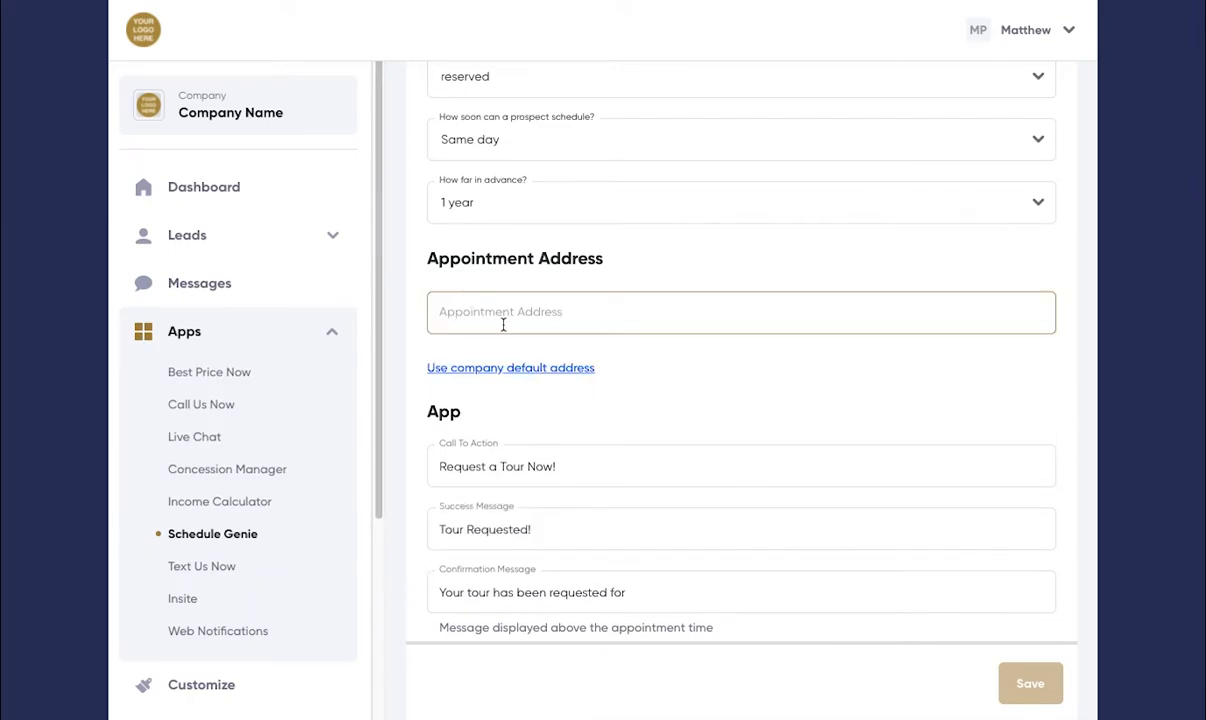
left_click(530, 315)
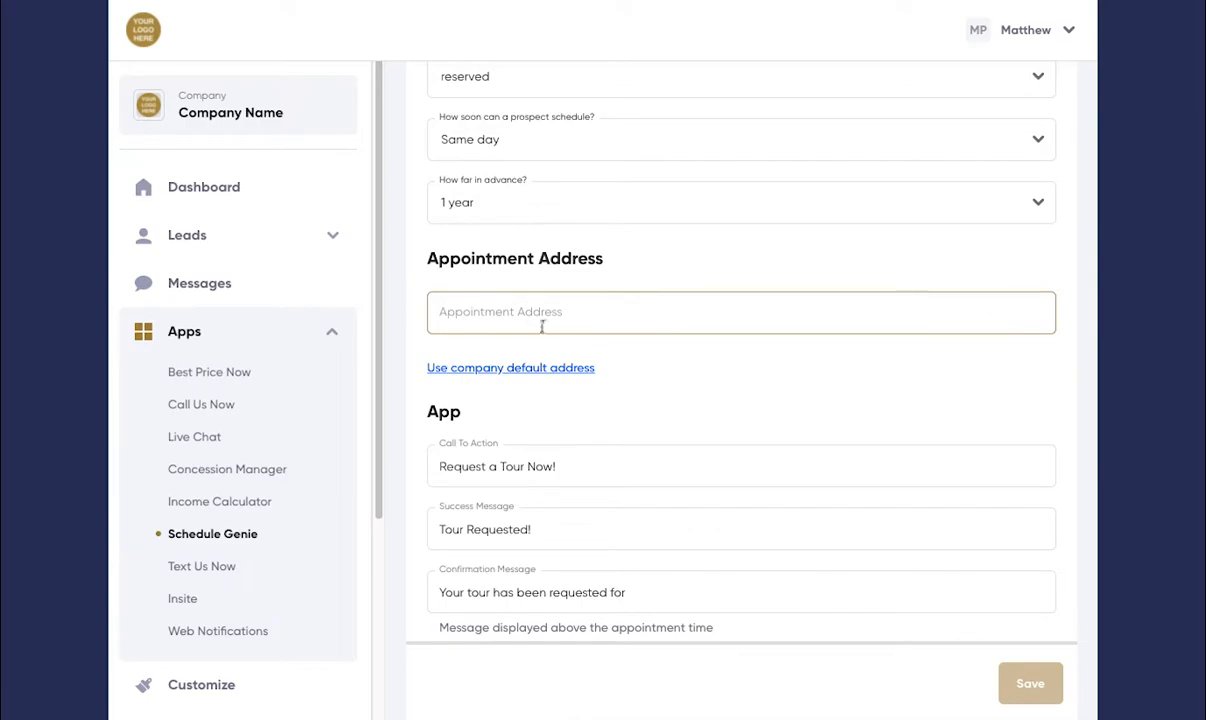
left_click(600, 341)
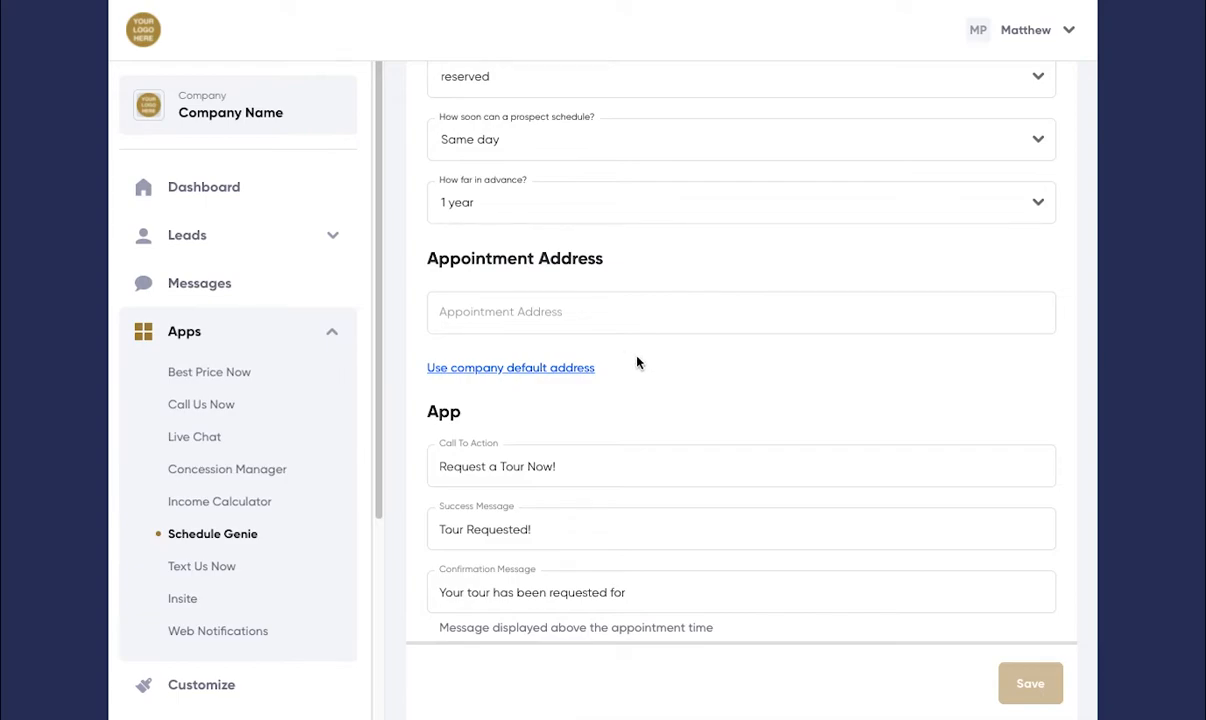
Step: Make the qualification questions optional by turning off their Required setting
scroll(620, 393, "down", 3)
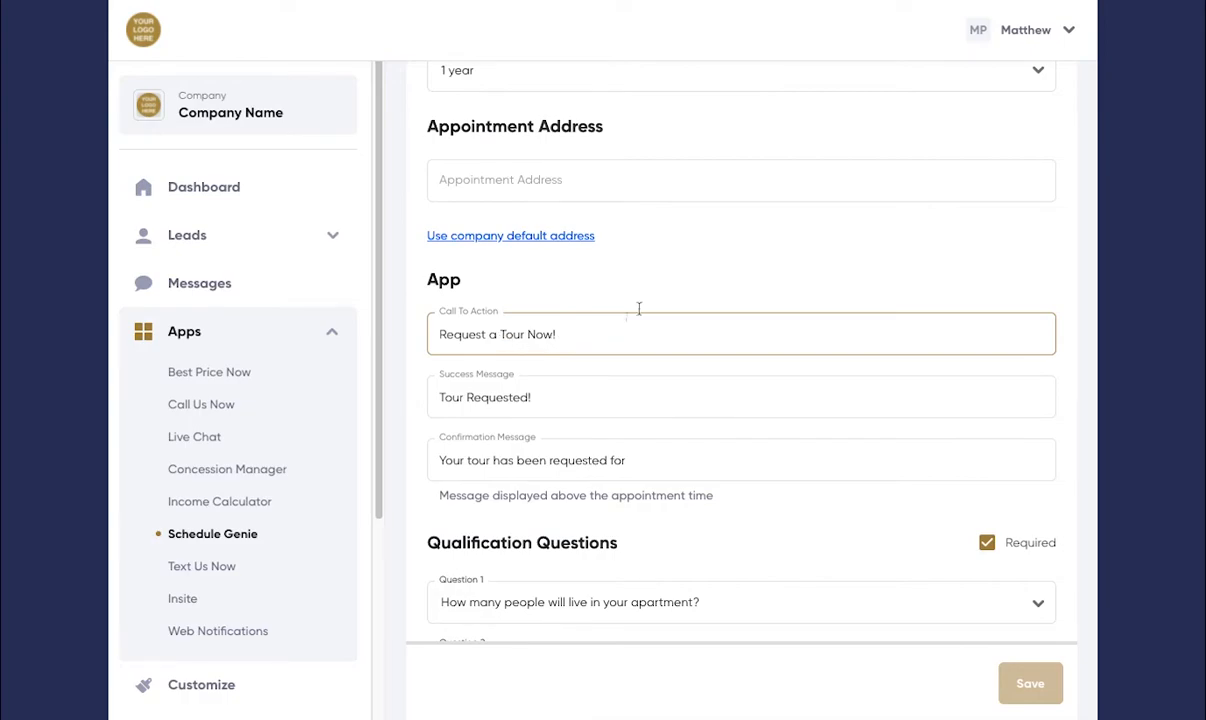
scroll(648, 307, "down", 1)
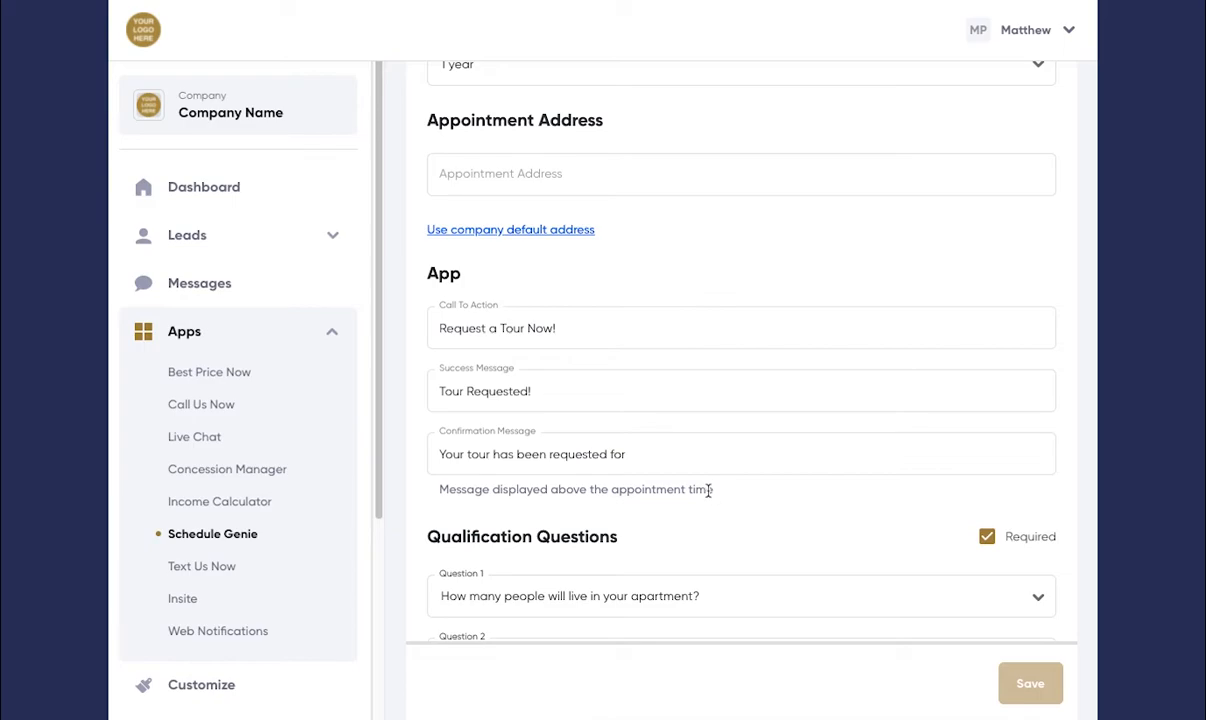
scroll(707, 490, "down", 5)
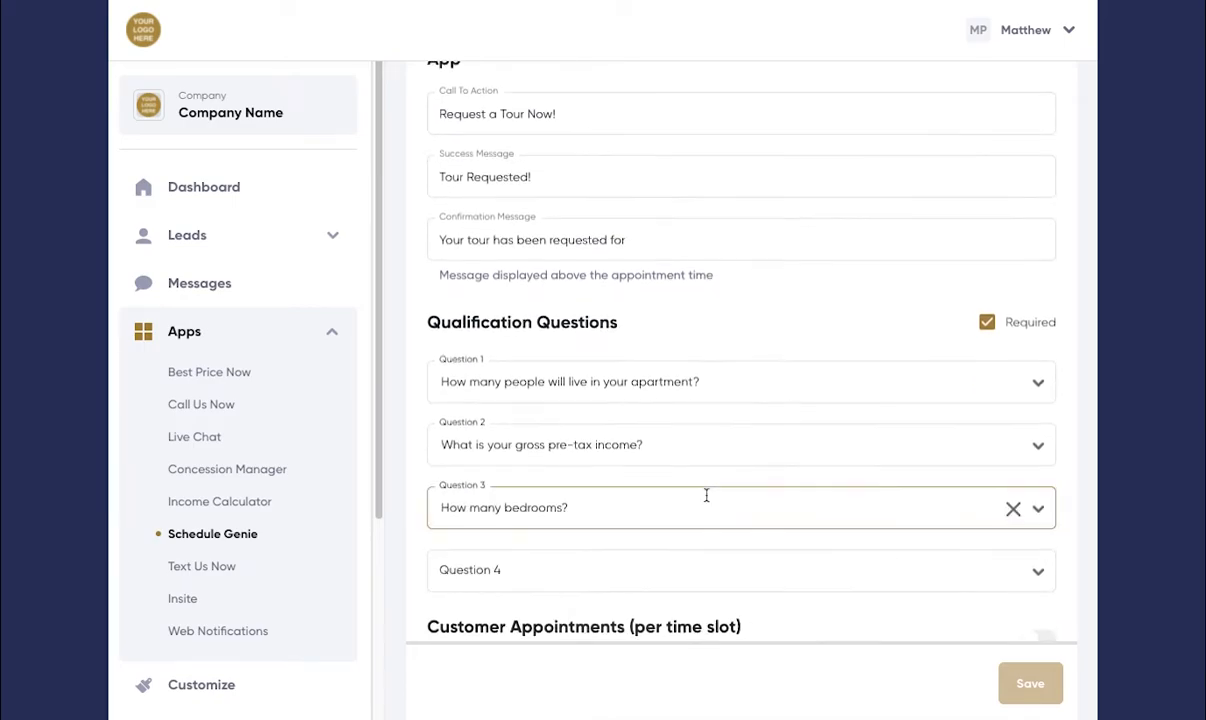
scroll(704, 554, "up", 1)
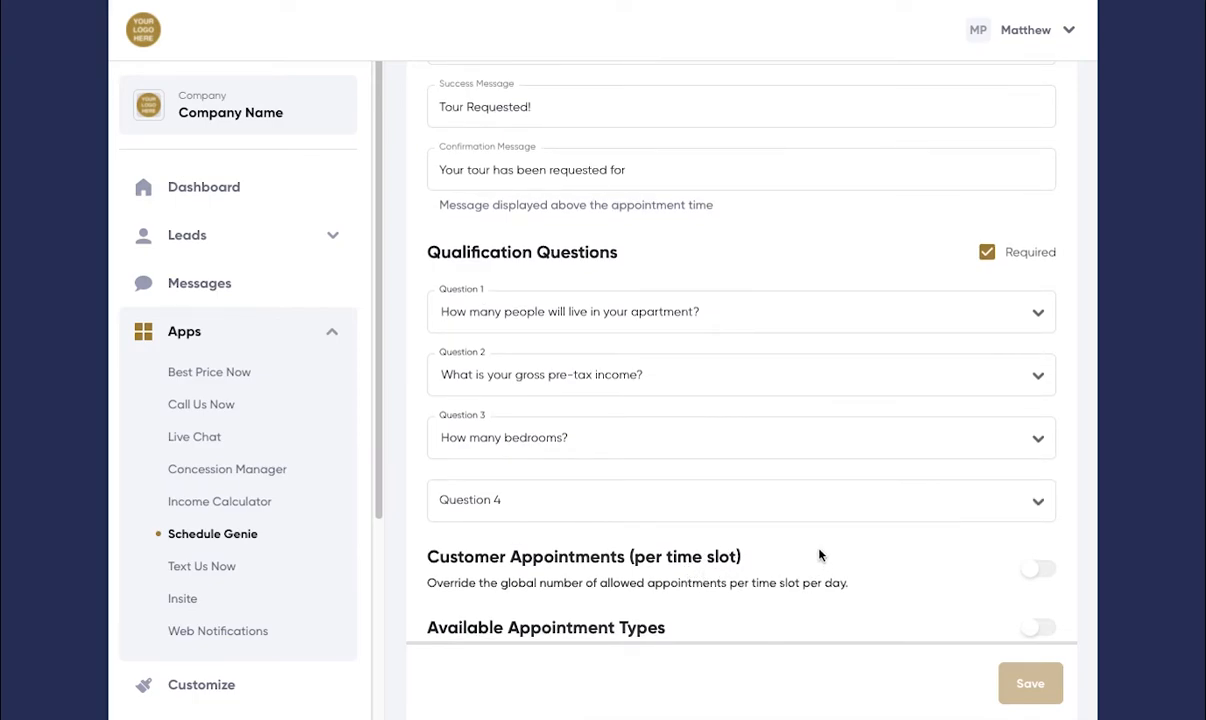
scroll(988, 262, "down", 1)
left_click(988, 250)
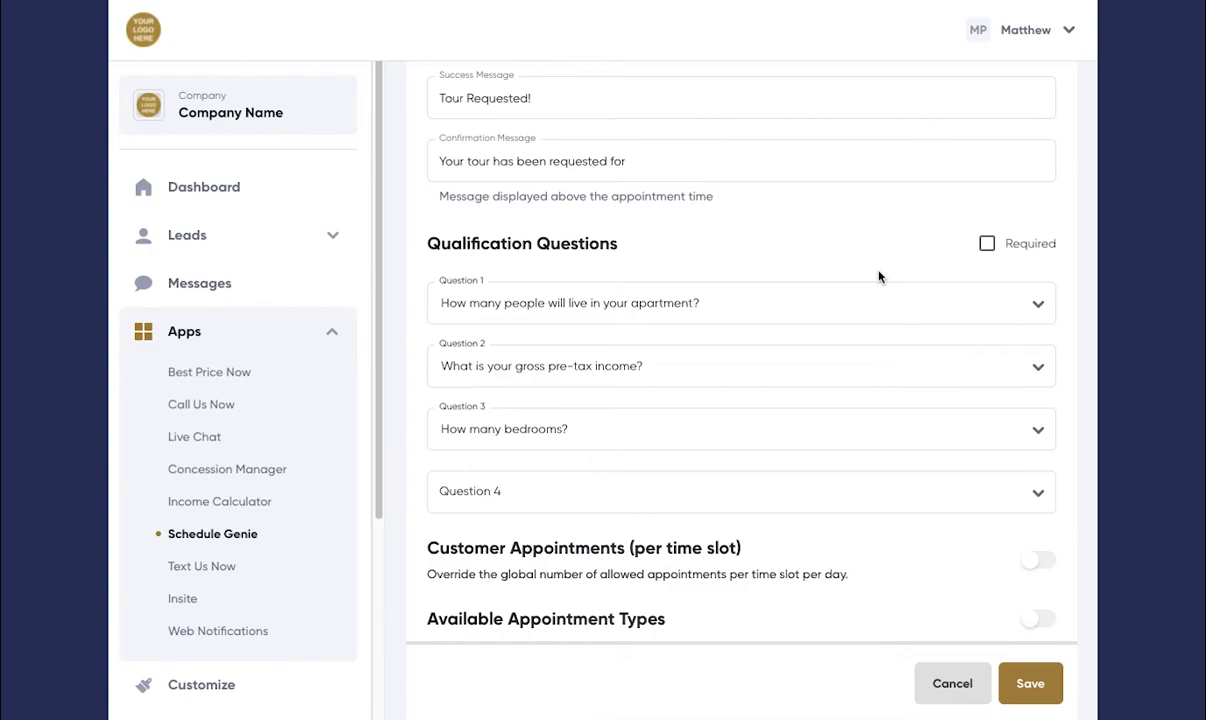
Step: Enable the Customer Appointments (per time slot) override for individual weekdays
scroll(879, 277, "down", 3)
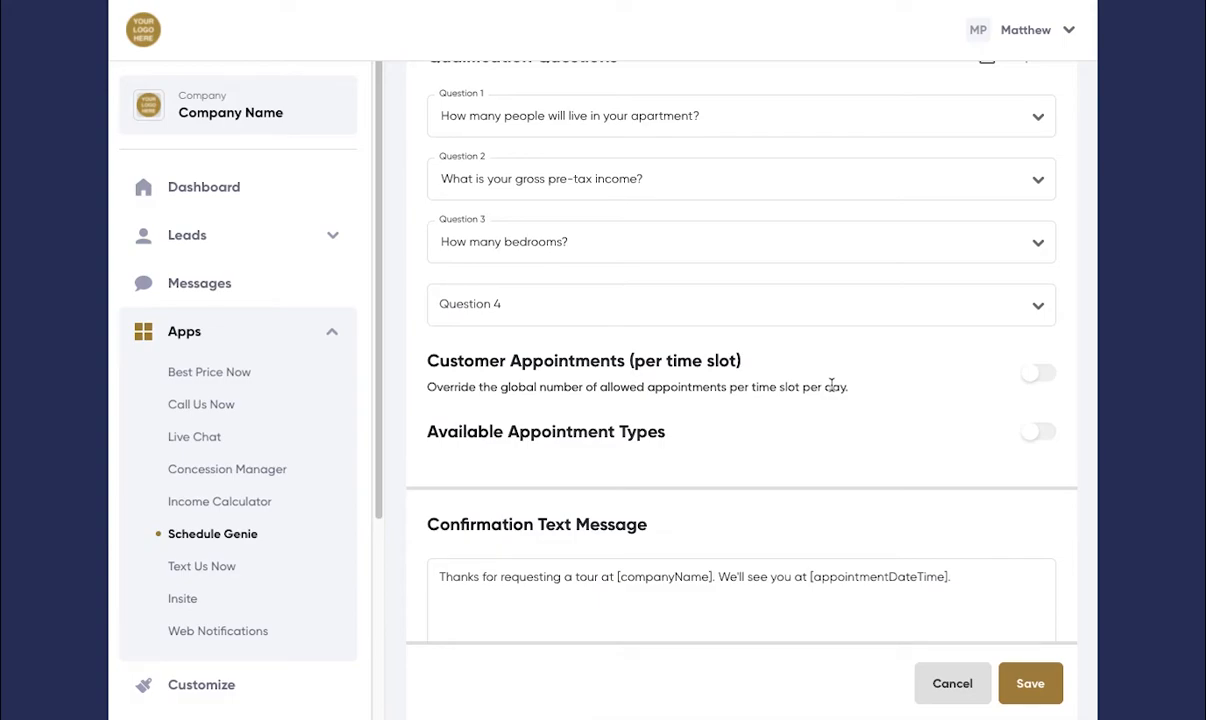
left_click(1034, 378)
scroll(923, 385, "down", 3)
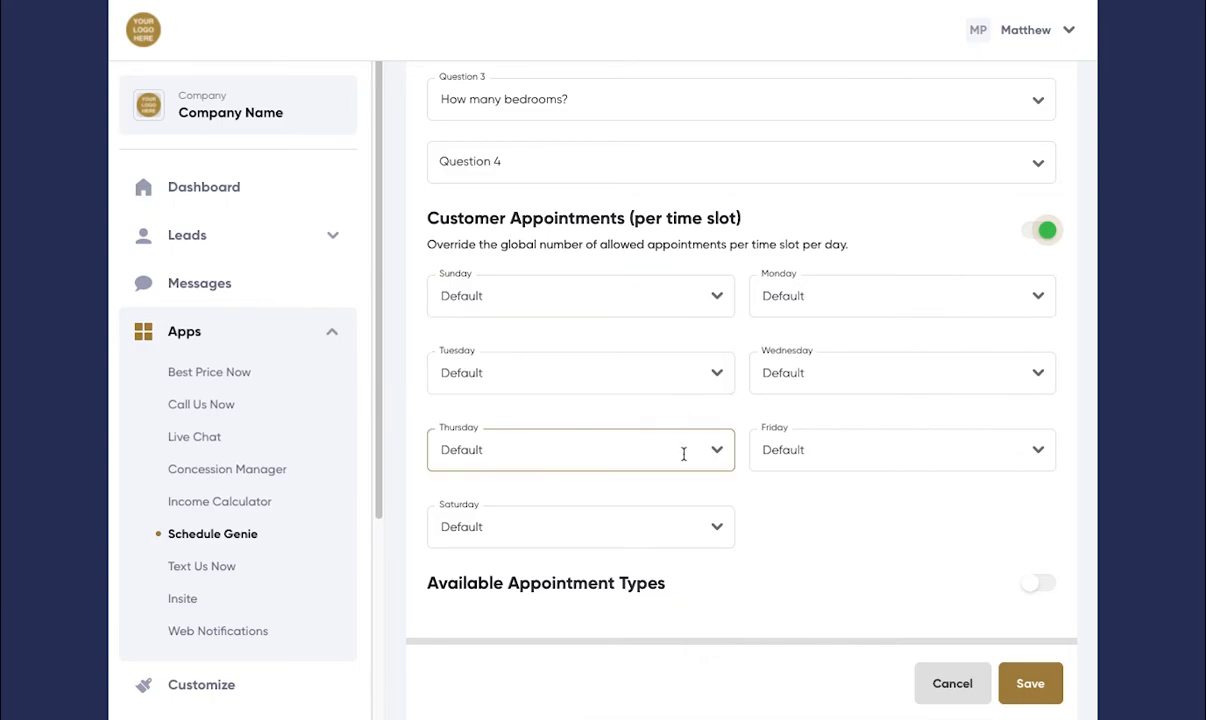
Step: Enable Available Appointment Types and select Virtual, Skype, FaceTime and In-Person
scroll(821, 507, "down", 2)
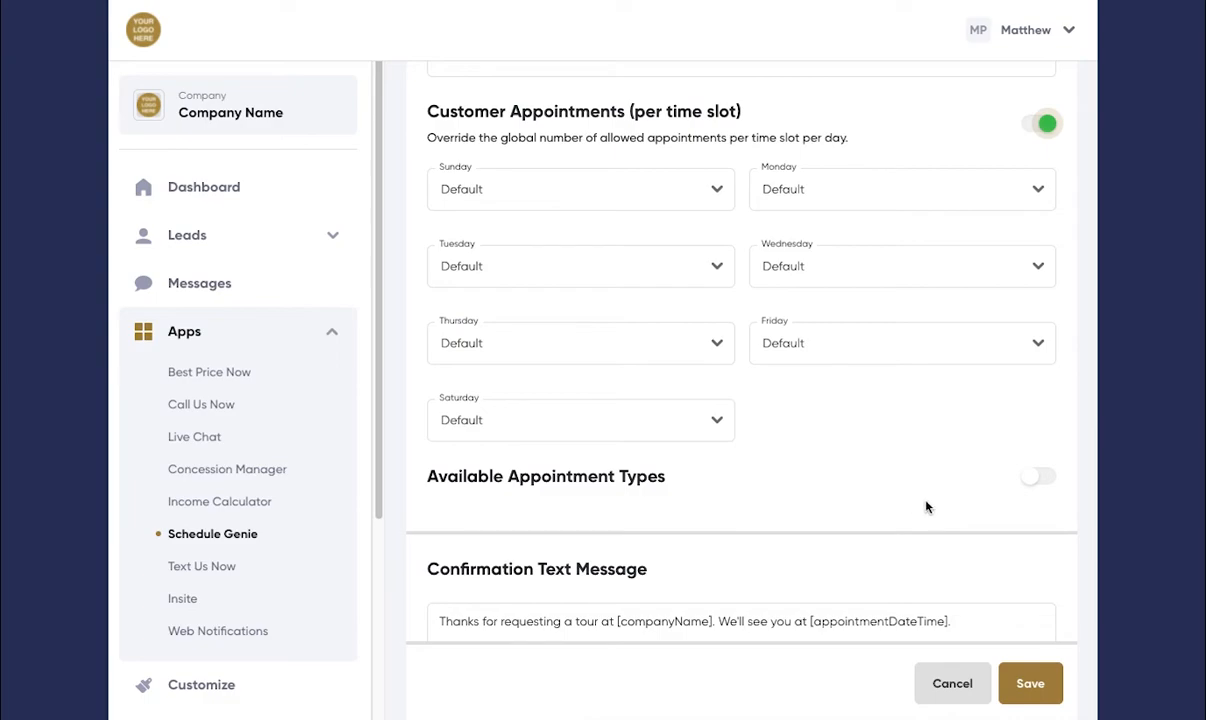
left_click(1032, 487)
scroll(950, 412, "down", 2)
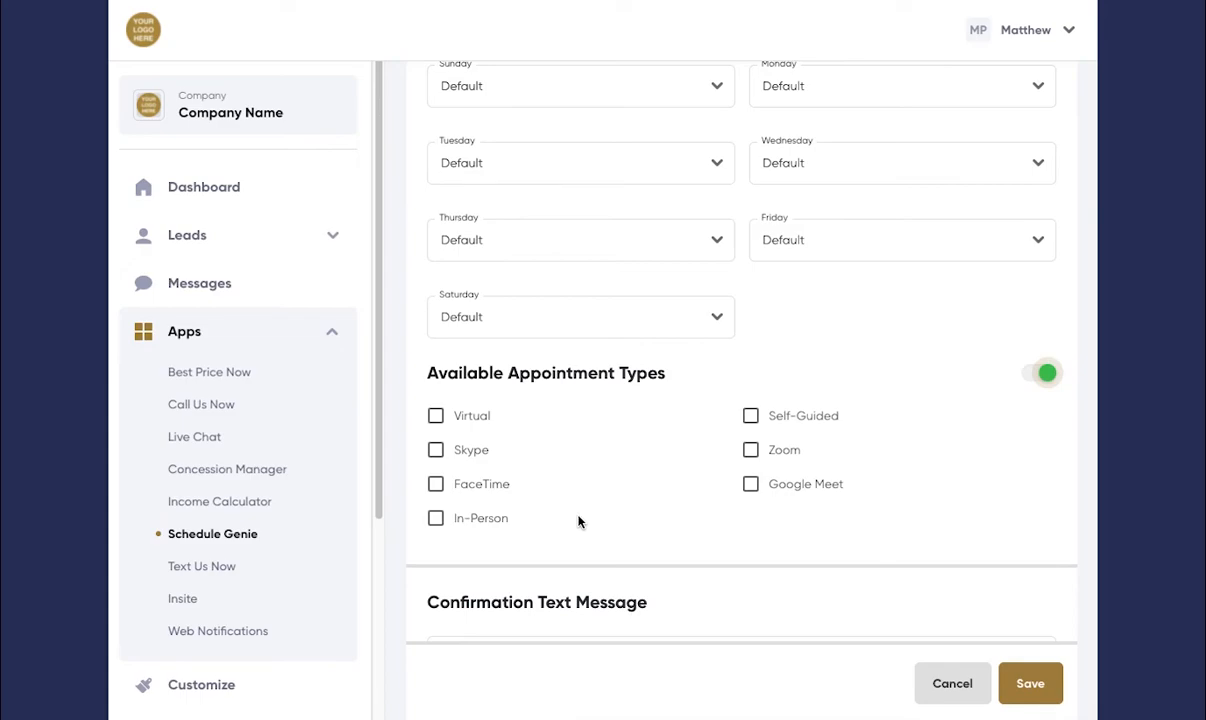
left_click(435, 415)
left_click(436, 452)
left_click(436, 485)
left_click(435, 519)
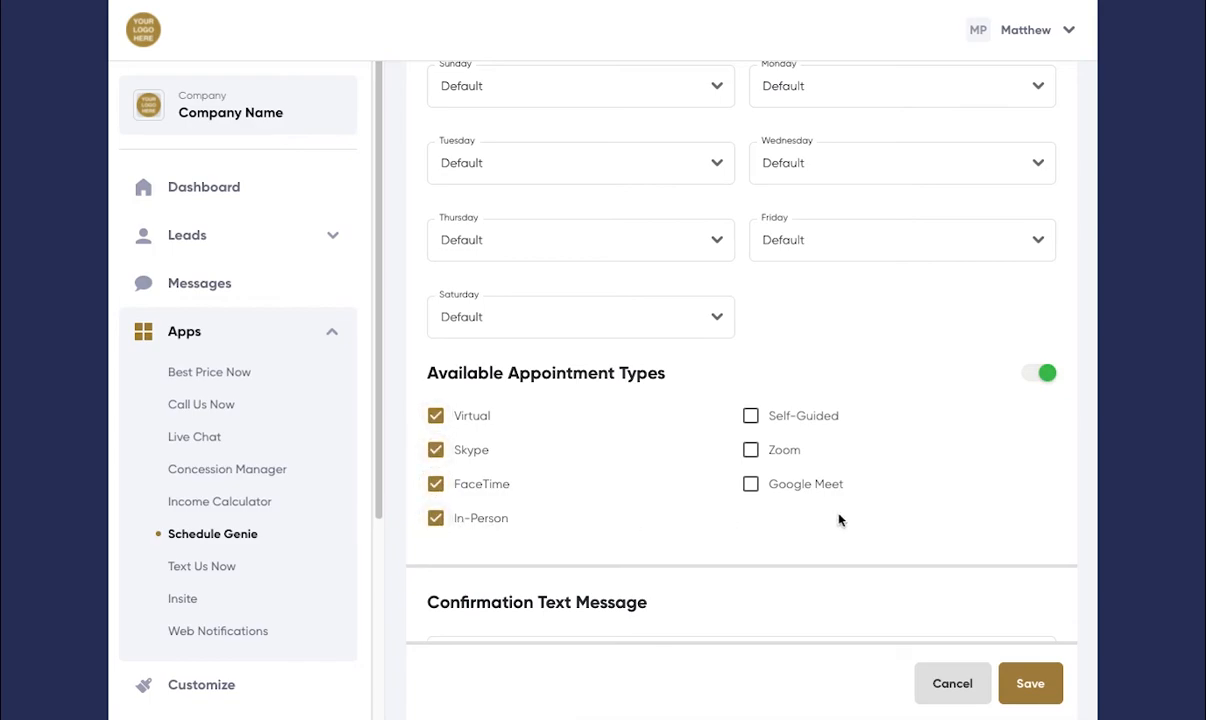
Step: Enable Override Lead Notification Settings for new leads from Schedule Genie
scroll(817, 513, "down", 4)
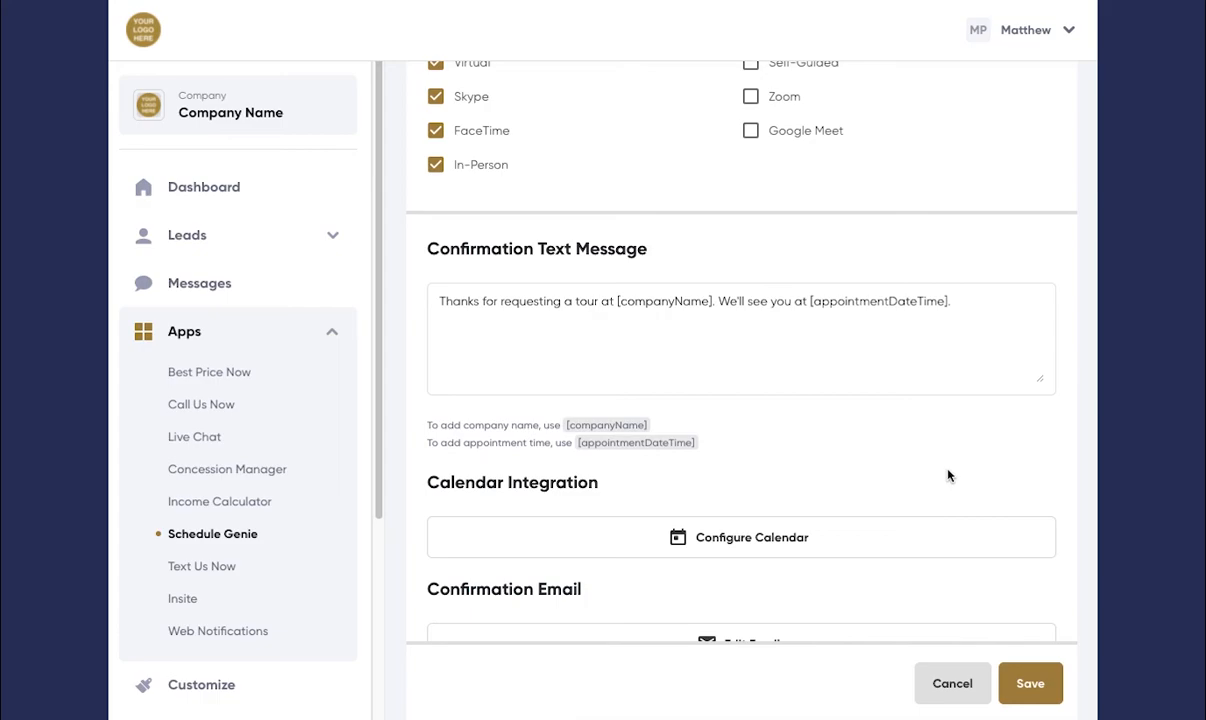
scroll(949, 476, "down", 3)
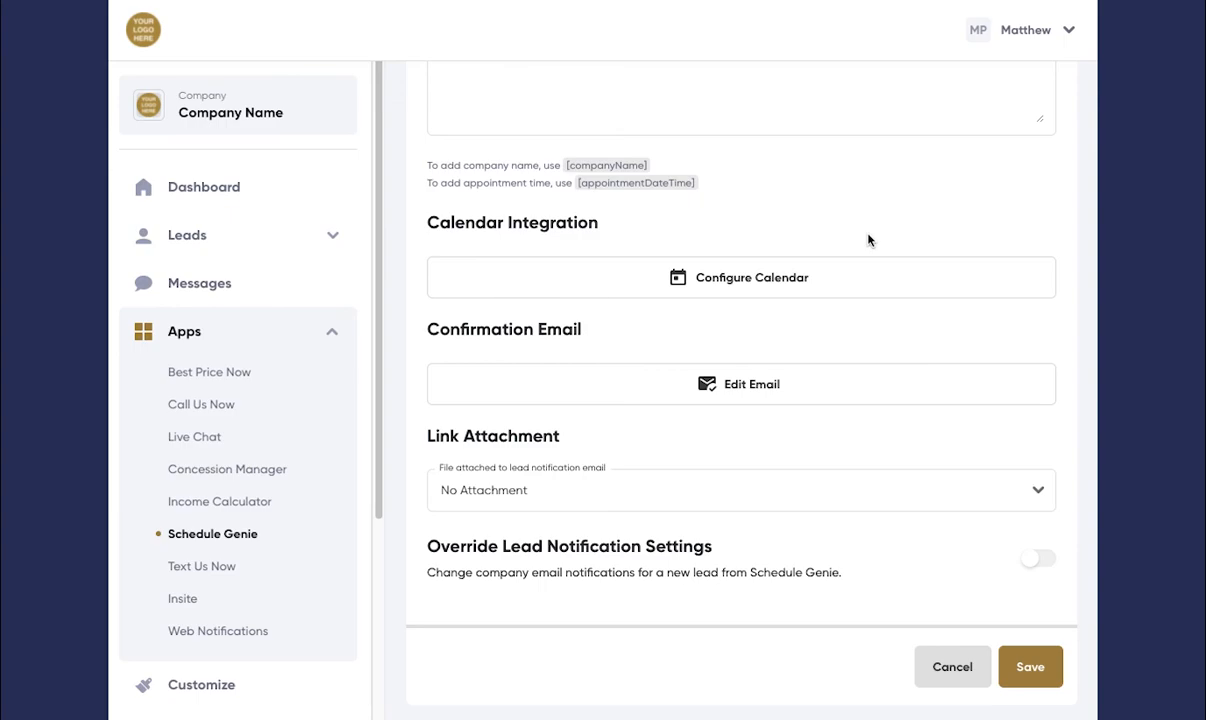
scroll(948, 550, "down", 1)
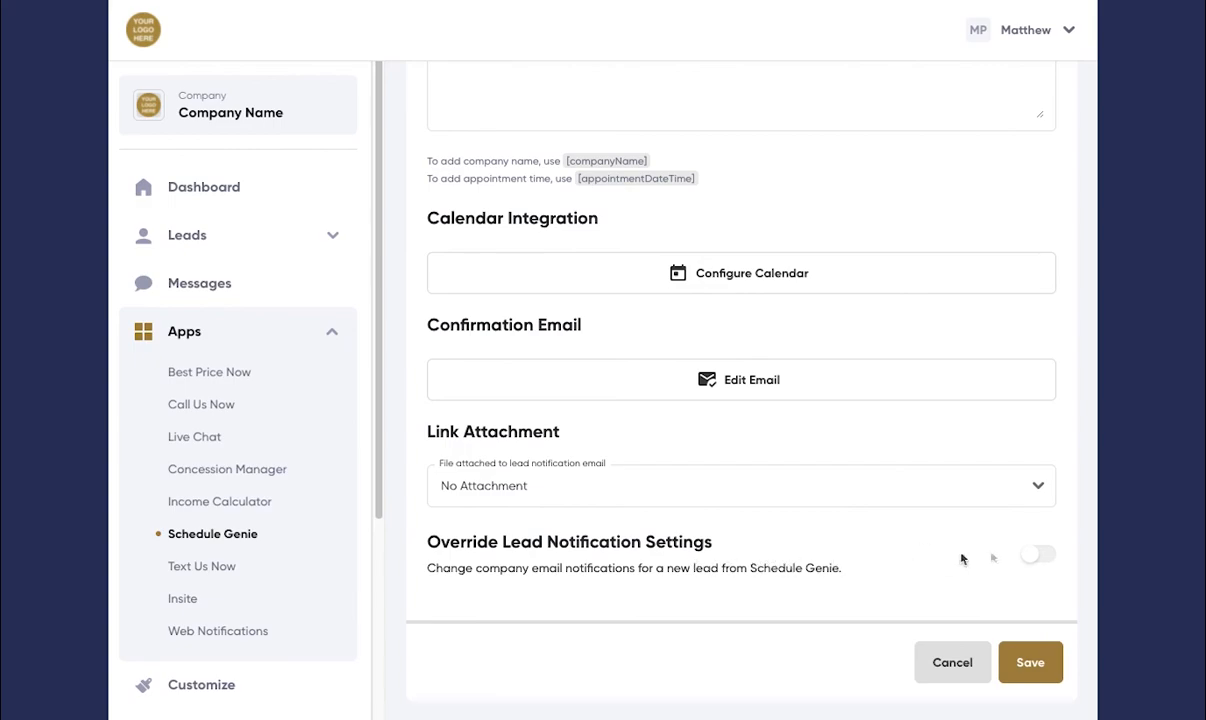
left_click(1041, 563)
scroll(1031, 552, "down", 3)
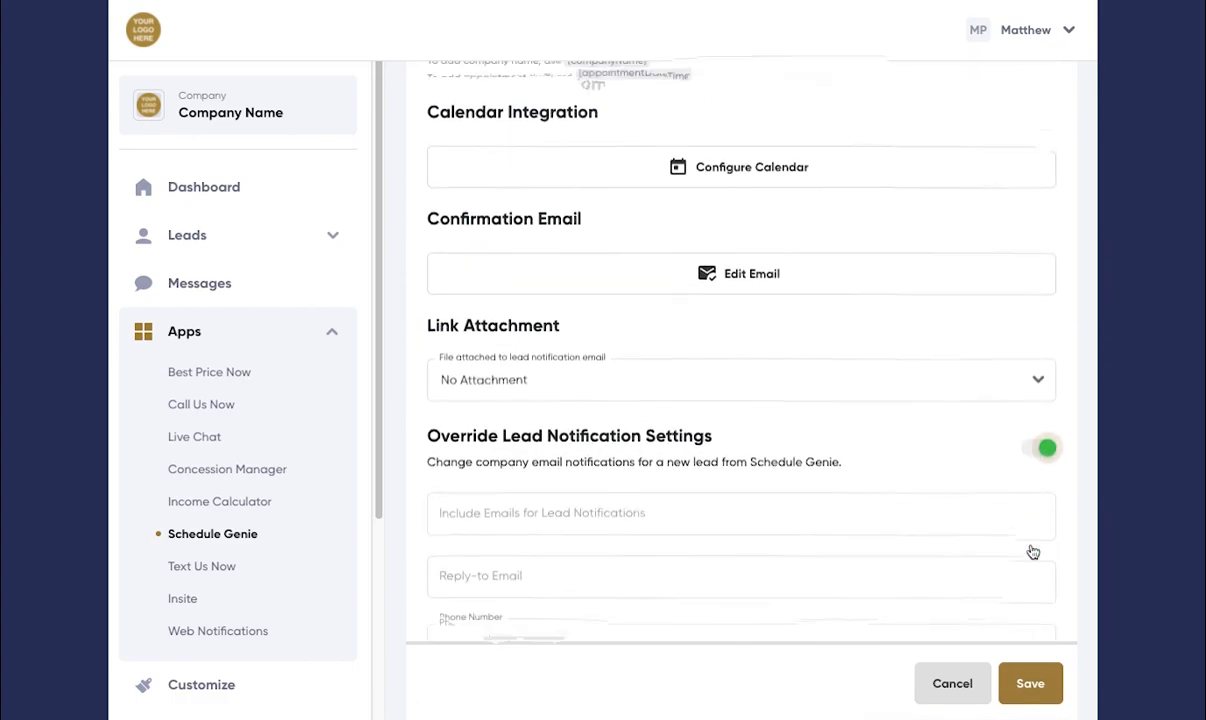